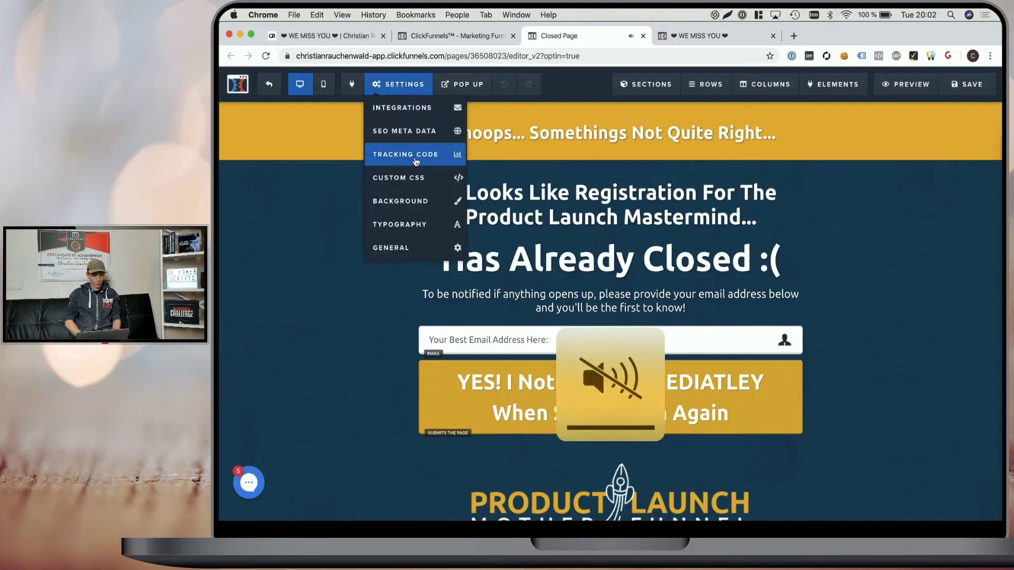
Enter <script>console.log('debug')</script> as the Closed Page's header tracking code
click(417, 154)
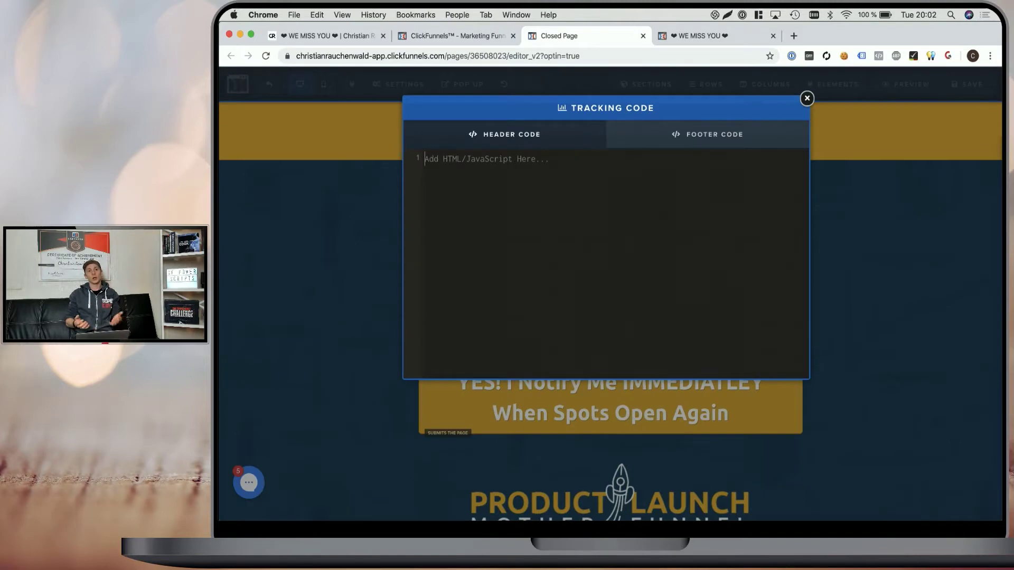
text(<script>console.log('debug')</script>)
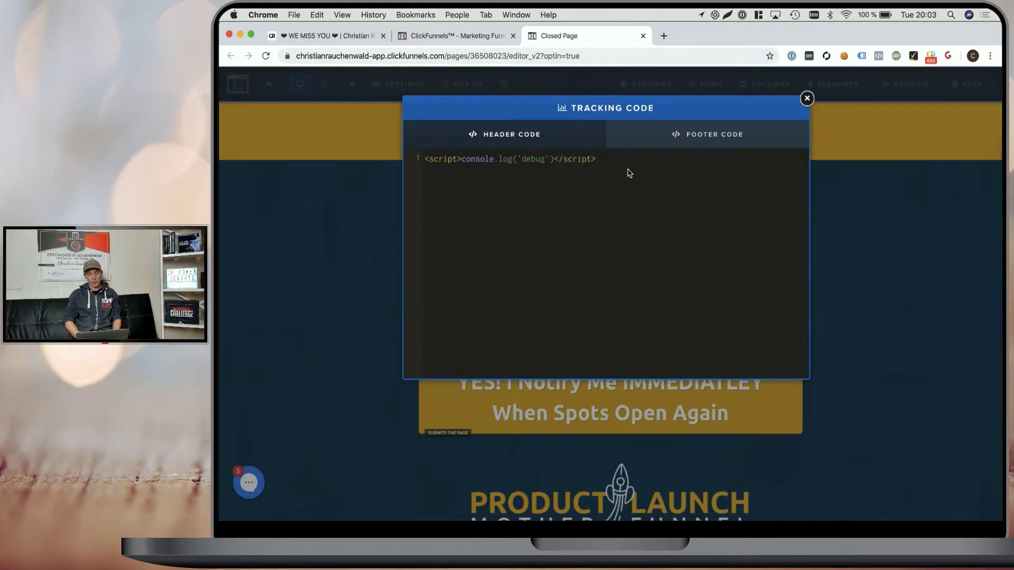
Save the Closed Page with its new header script and open a live preview
click(879, 198)
click(969, 84)
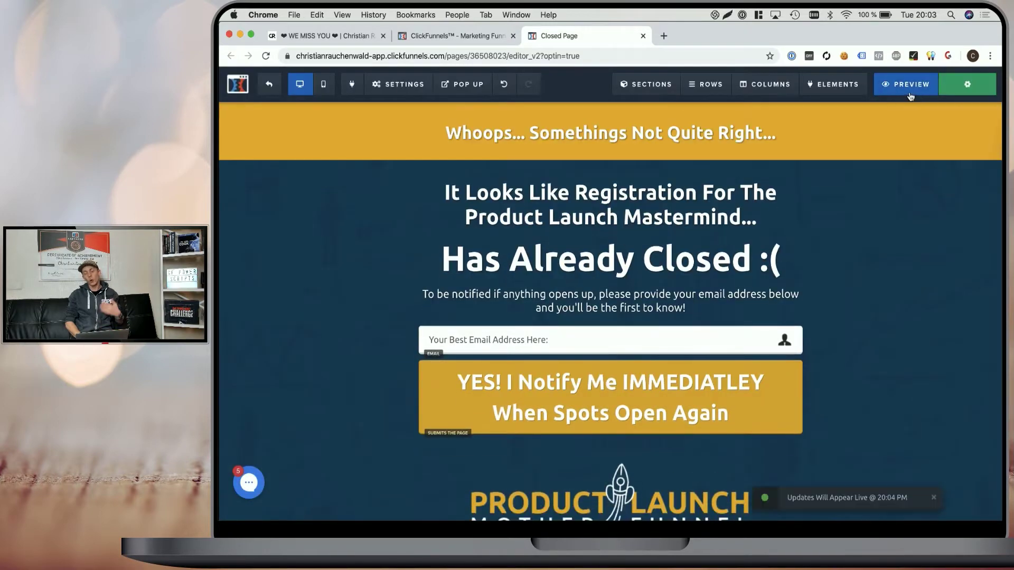
click(910, 94)
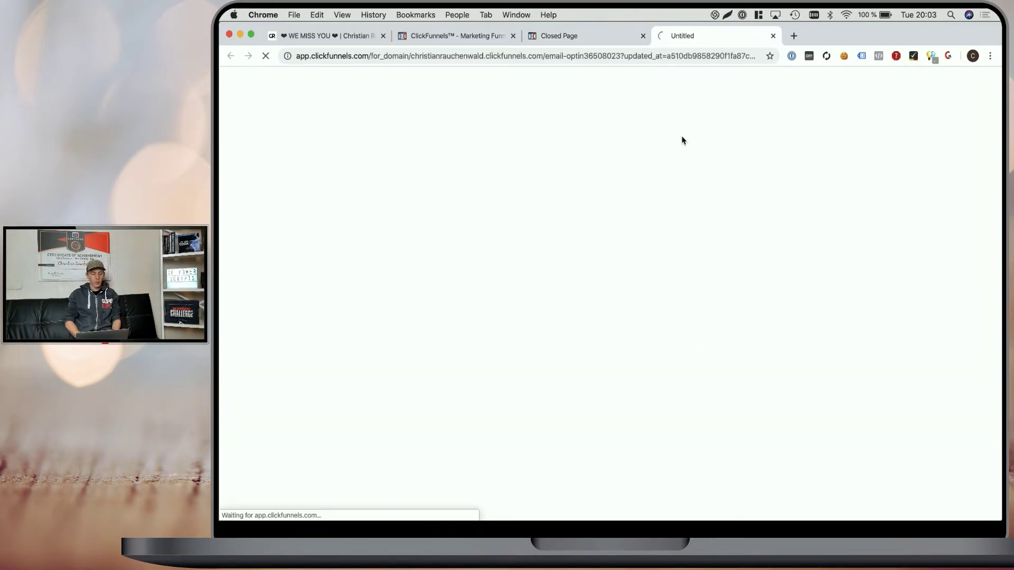
Reload the preview on its custom subdomain and confirm 'debug' shows in the console
key(super+alt+j)
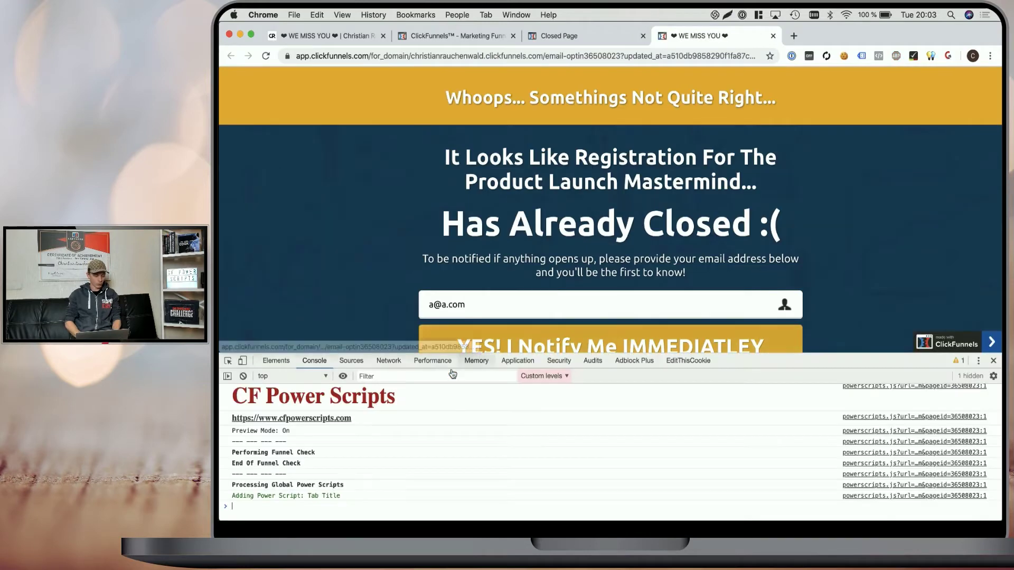
scroll(238, 401, up, 2)
drag(233, 388, 255, 392)
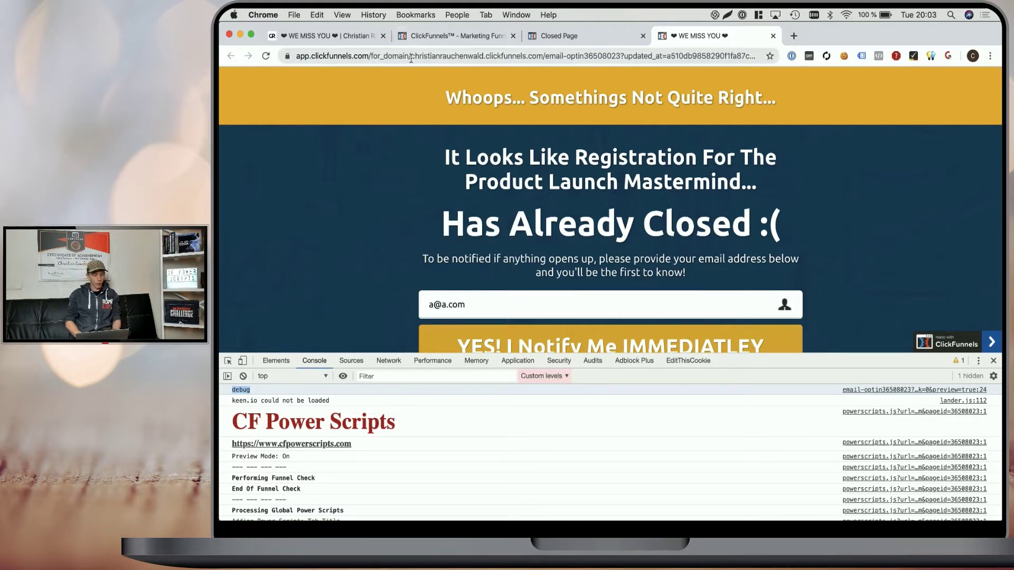
drag(410, 55, 284, 56)
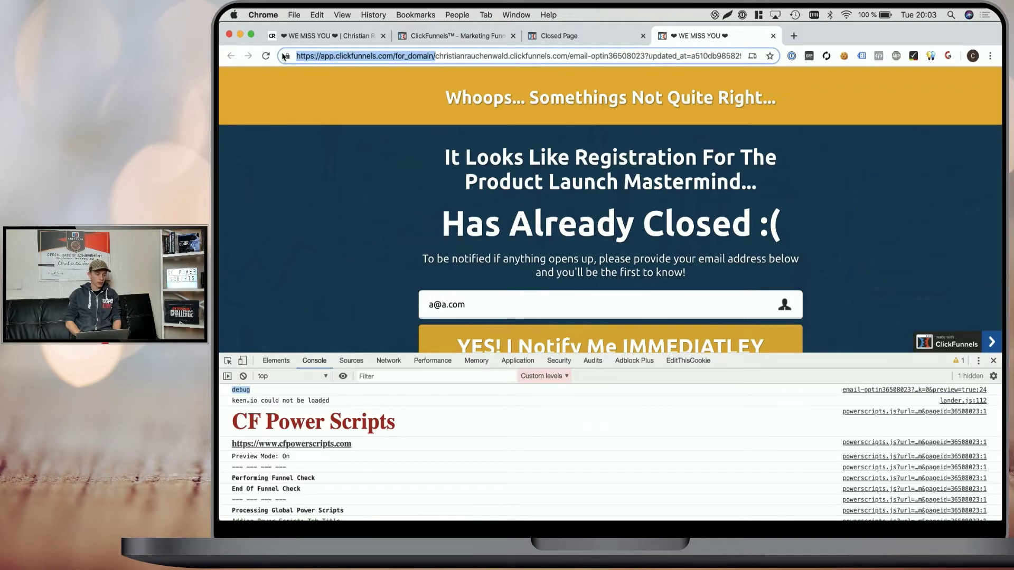
key(BackSpace)
key(Return)
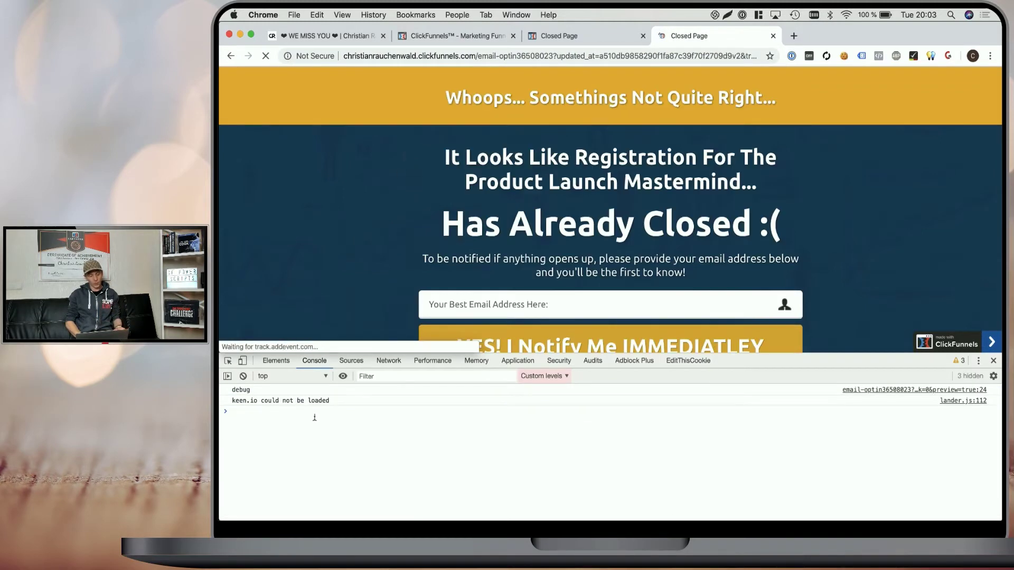
drag(244, 395, 229, 392)
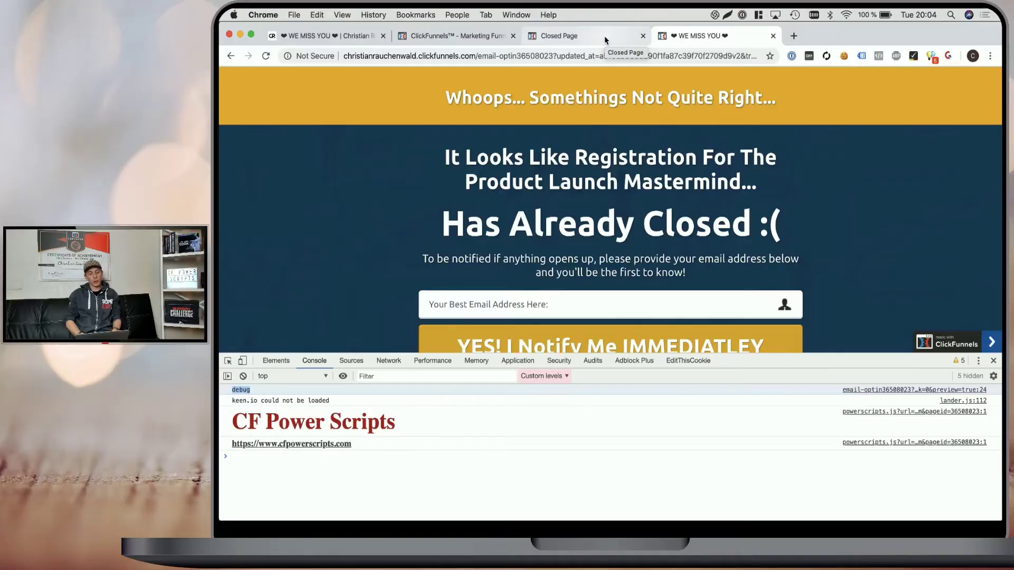
Start a new global Power Script of the Custom Script type
click(337, 37)
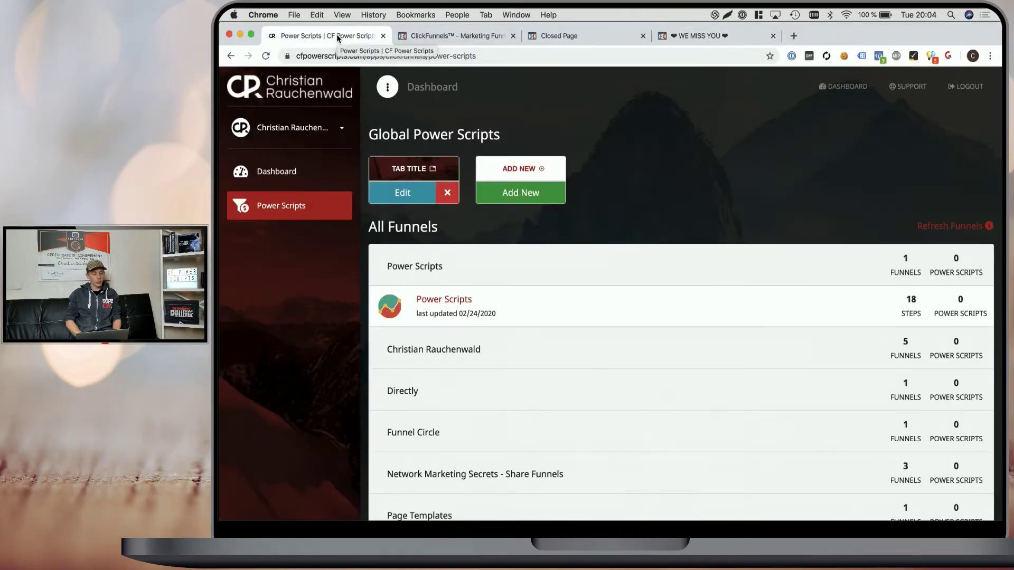
click(530, 193)
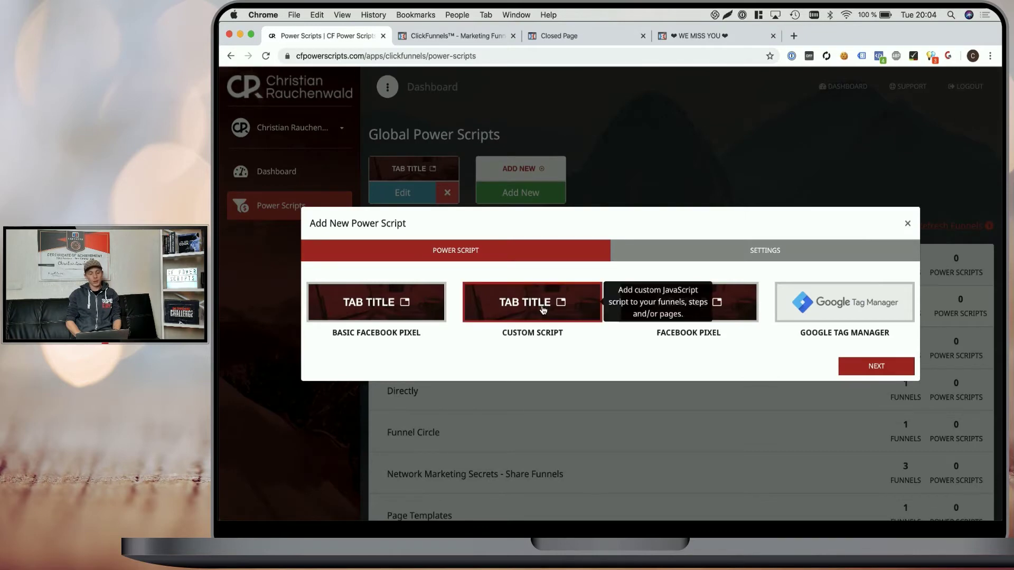
click(543, 310)
click(878, 368)
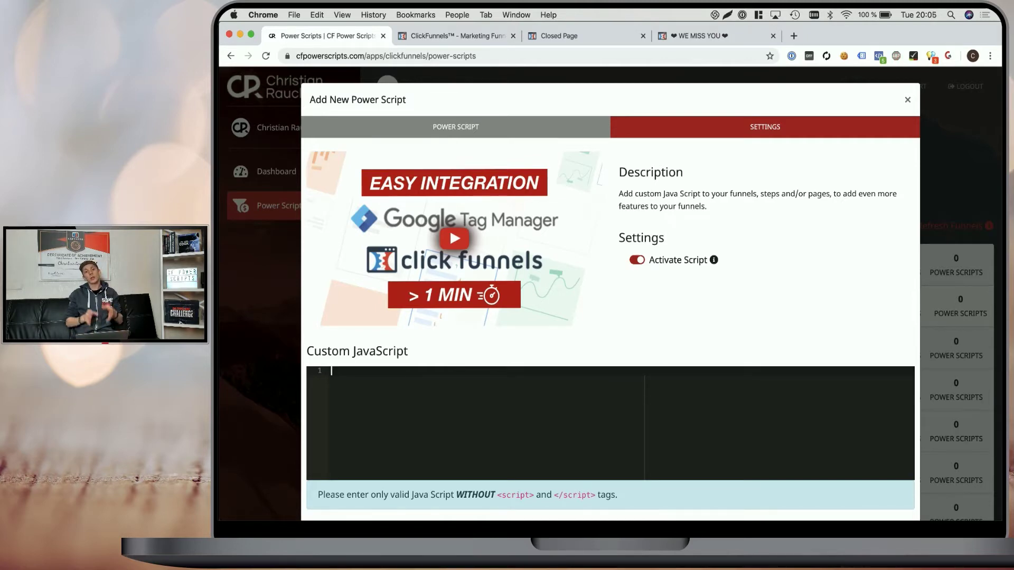
Enter console.log('demo #2'); as the script code and add the script
text(c)
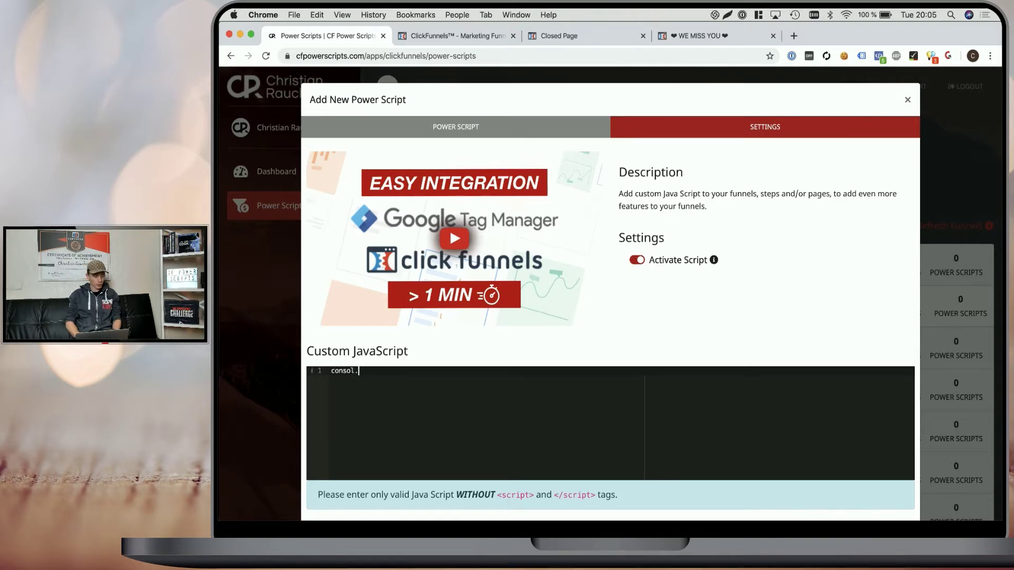
text(onsole.log('demo)
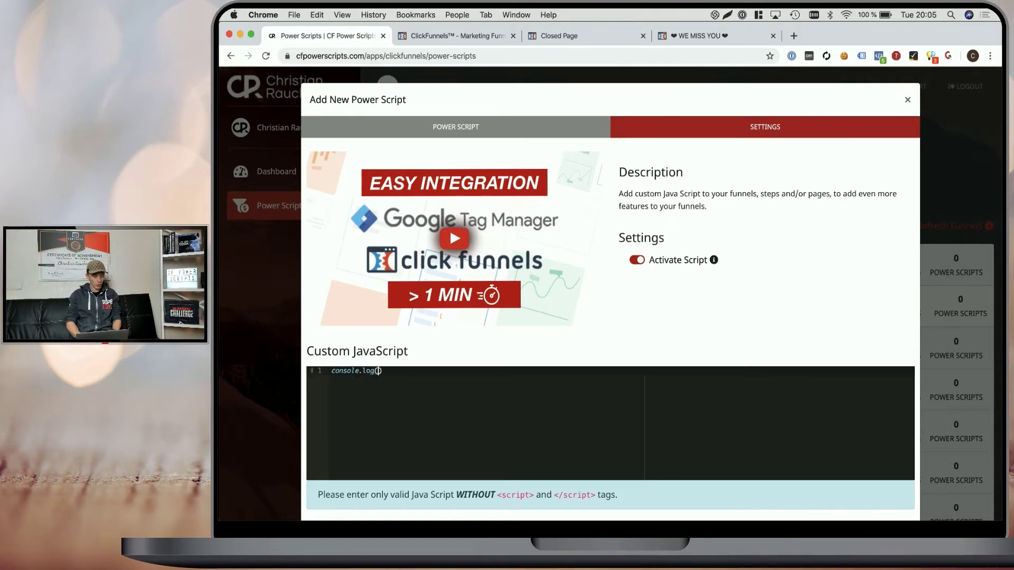
text( #2');)
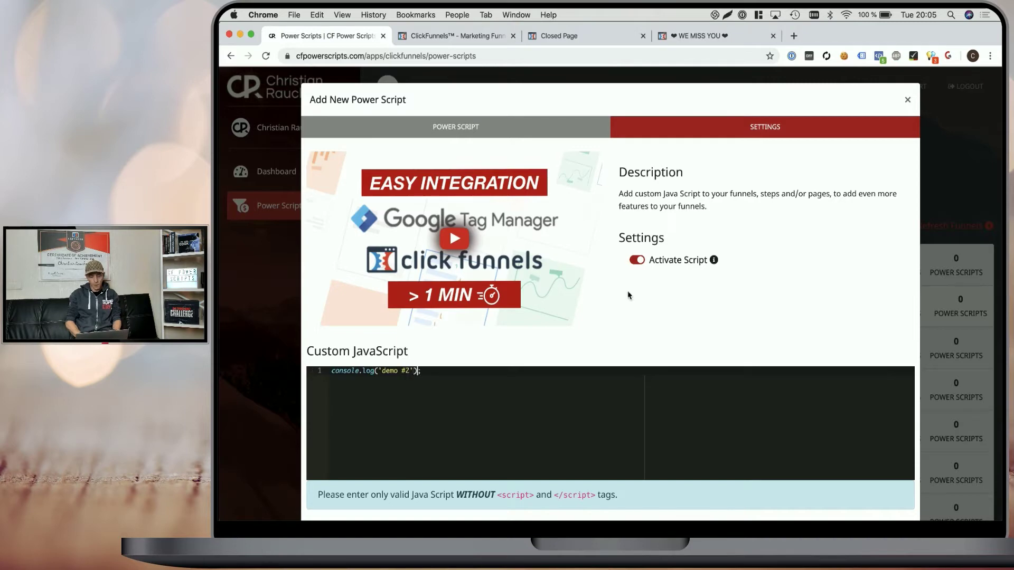
scroll(638, 275, down, 2)
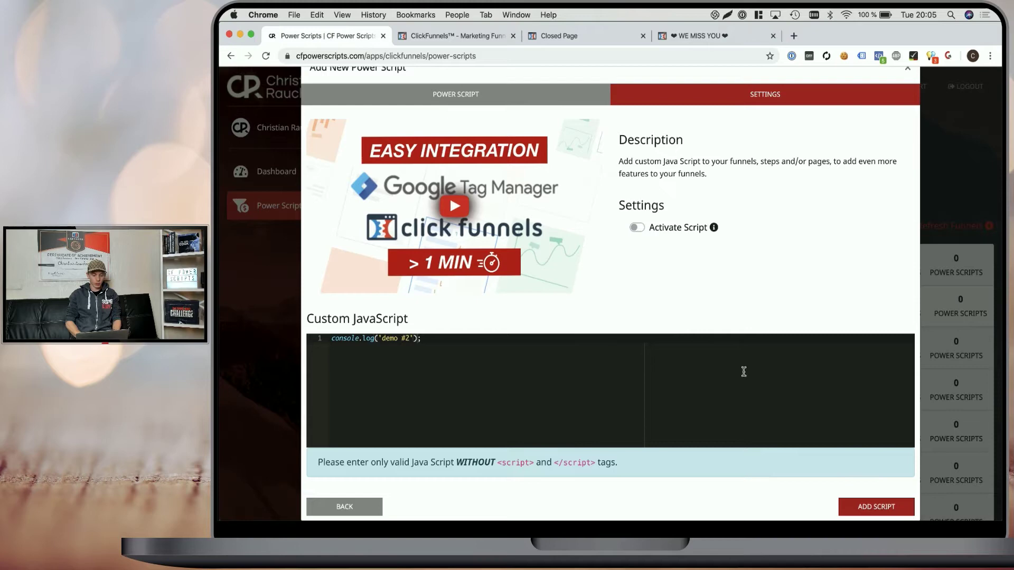
click(858, 505)
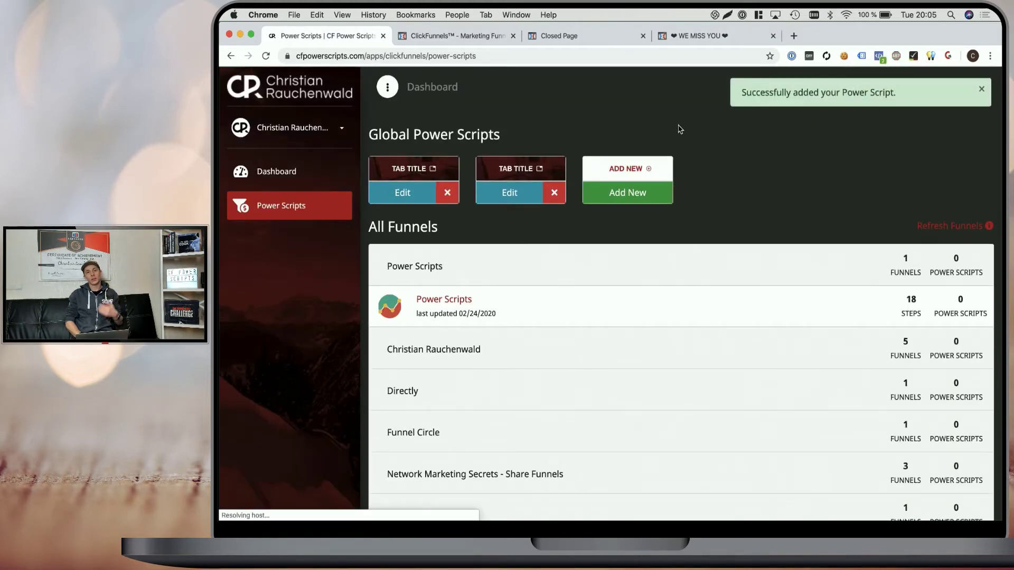
Open a fresh Closed Page preview and check the console for the debug and demo #2 lines
click(618, 35)
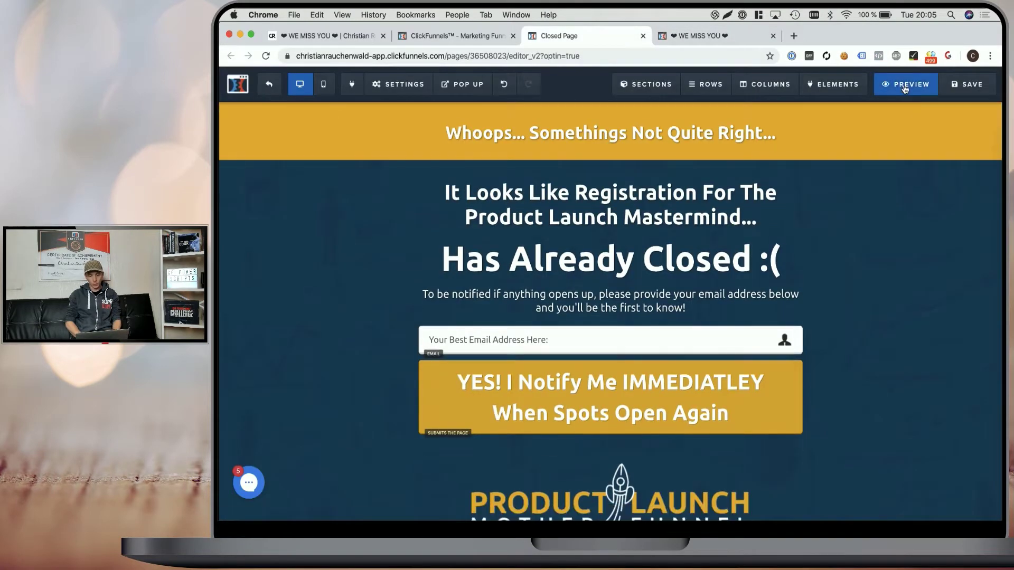
click(911, 83)
click(902, 36)
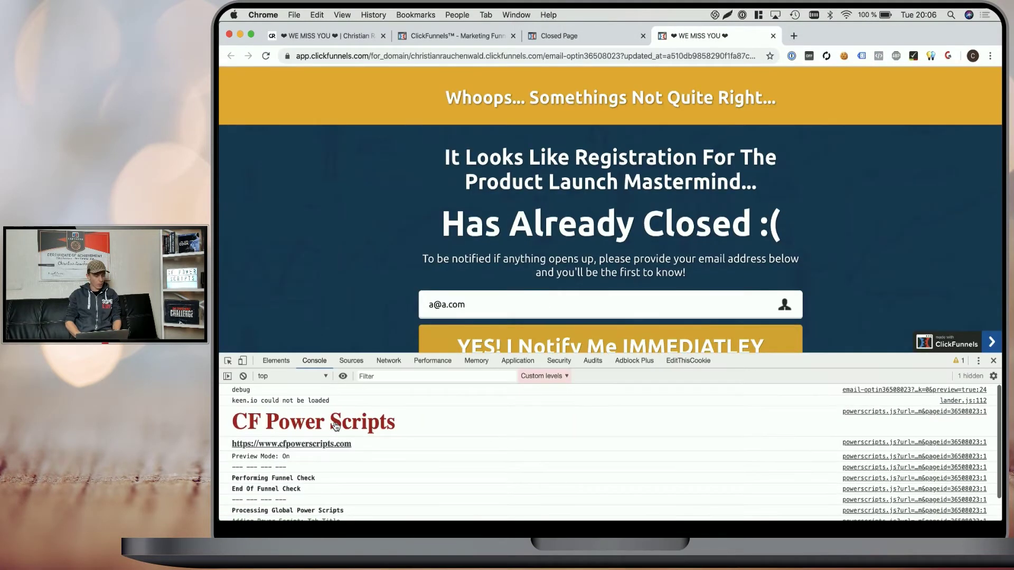
key(super+r)
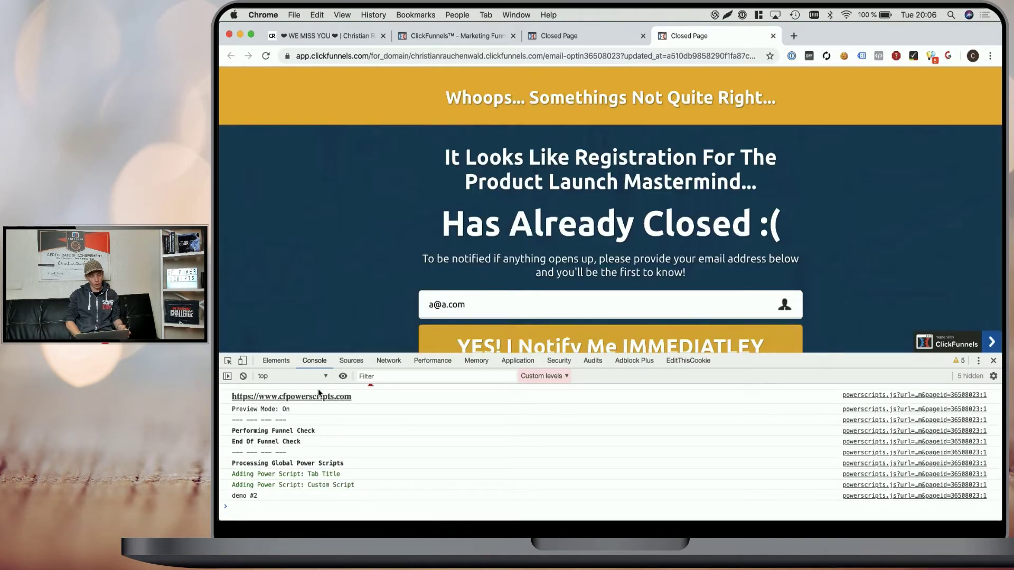
scroll(316, 436, up, 3)
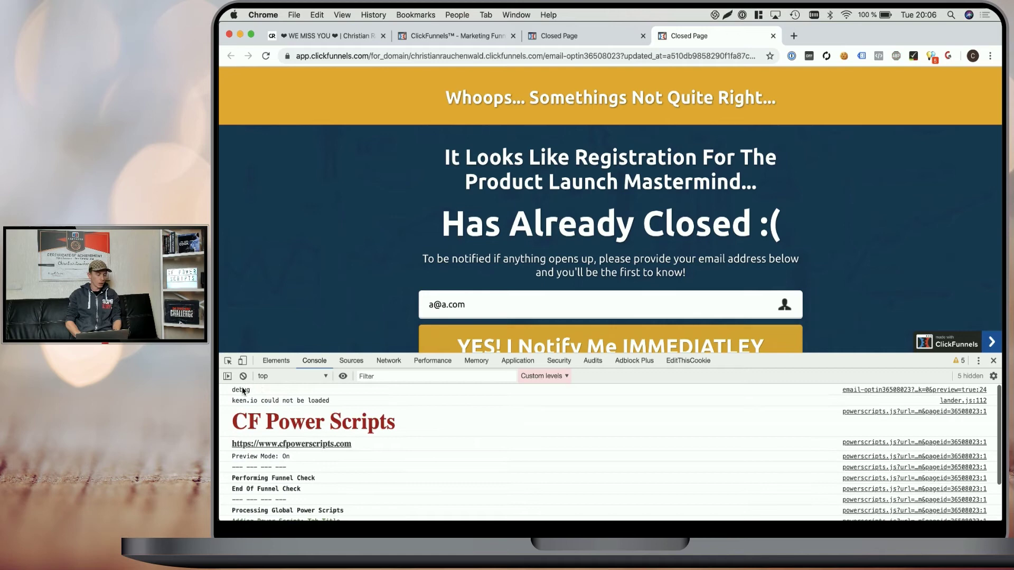
drag(229, 390, 257, 391)
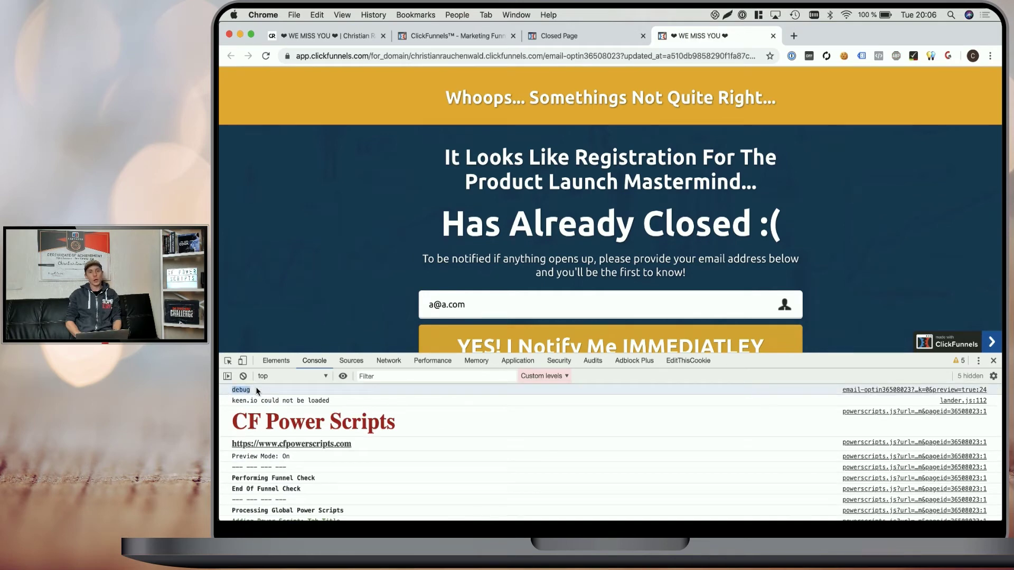
scroll(325, 445, down, 2)
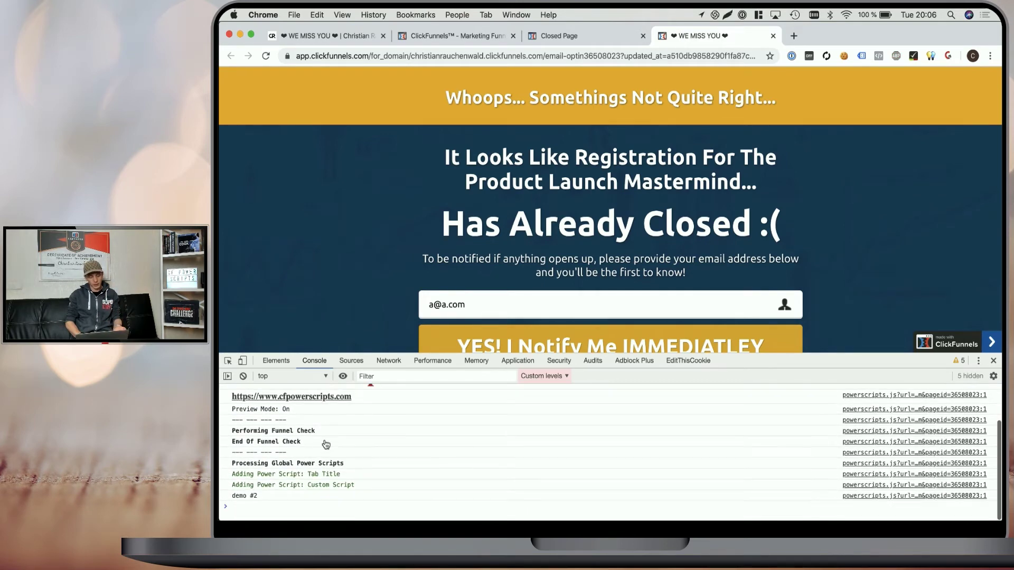
drag(232, 497, 274, 498)
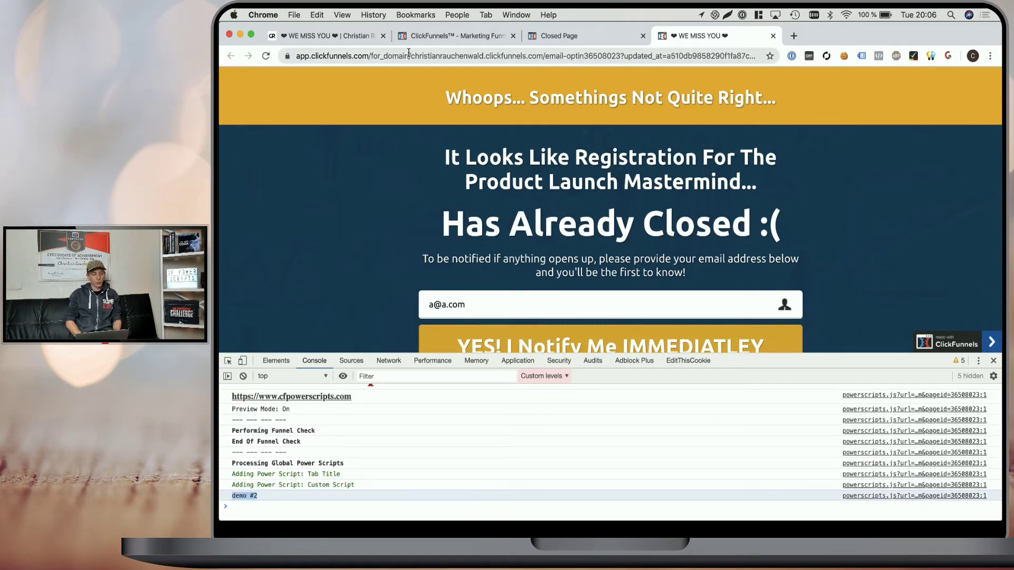
Reload the page without the app.clickfunnels.com/for_domain/ prefix, then go back to Power Scripts
drag(409, 53, 281, 56)
key(BackSpace)
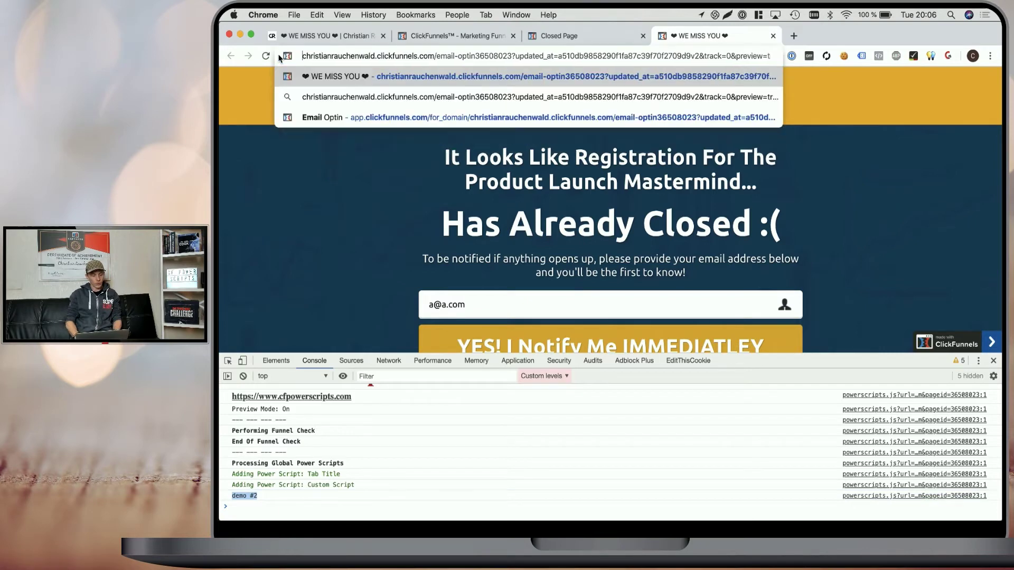
key(Return)
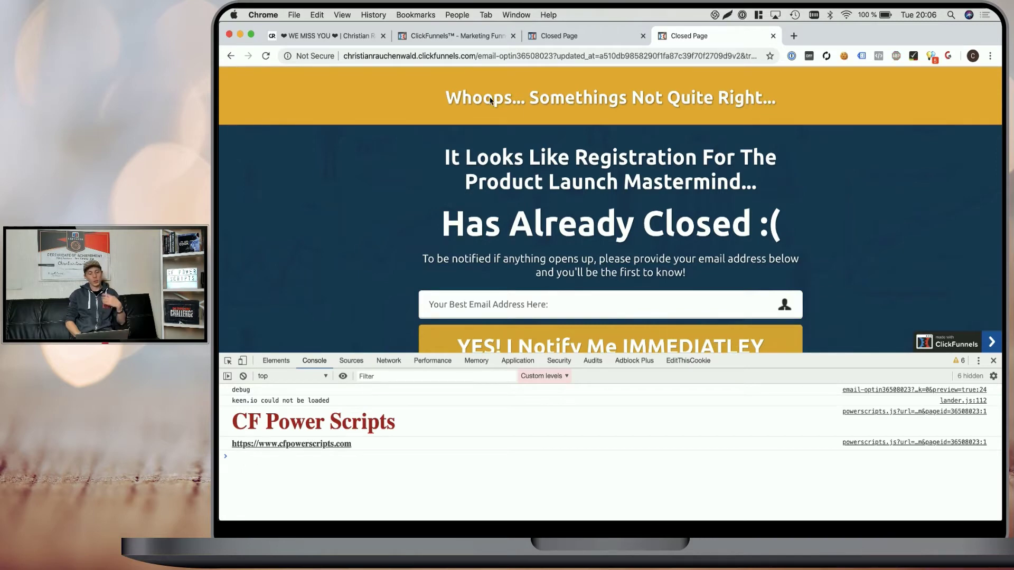
click(338, 34)
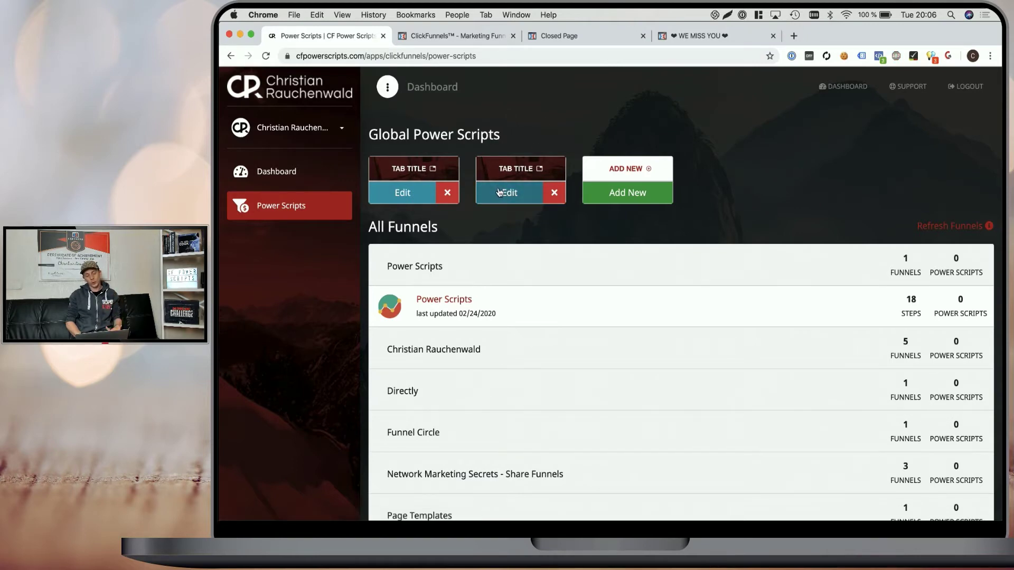
Re-save the second global script, then reload the closed page and find its demo #2 console line
click(499, 193)
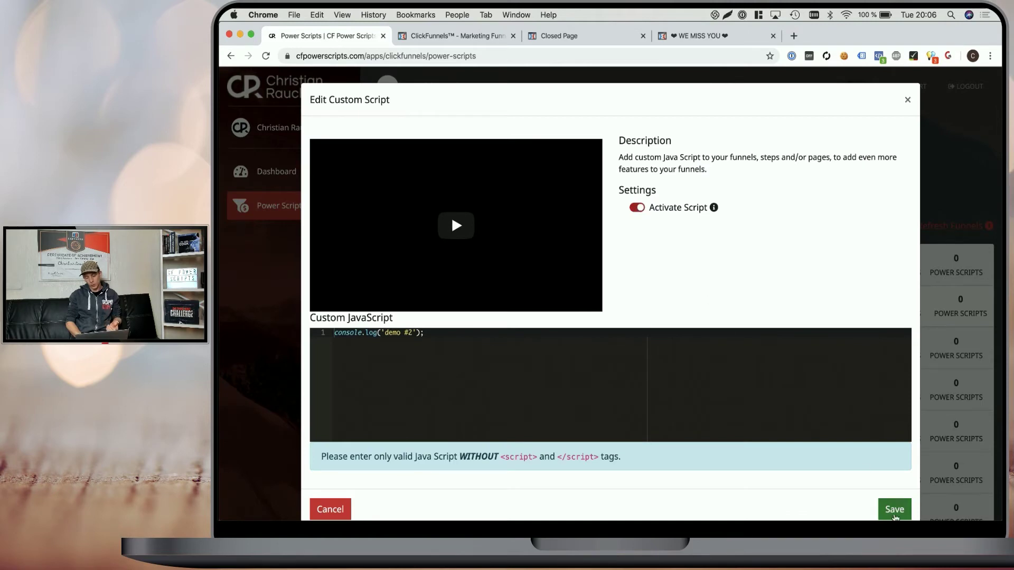
click(894, 509)
click(685, 42)
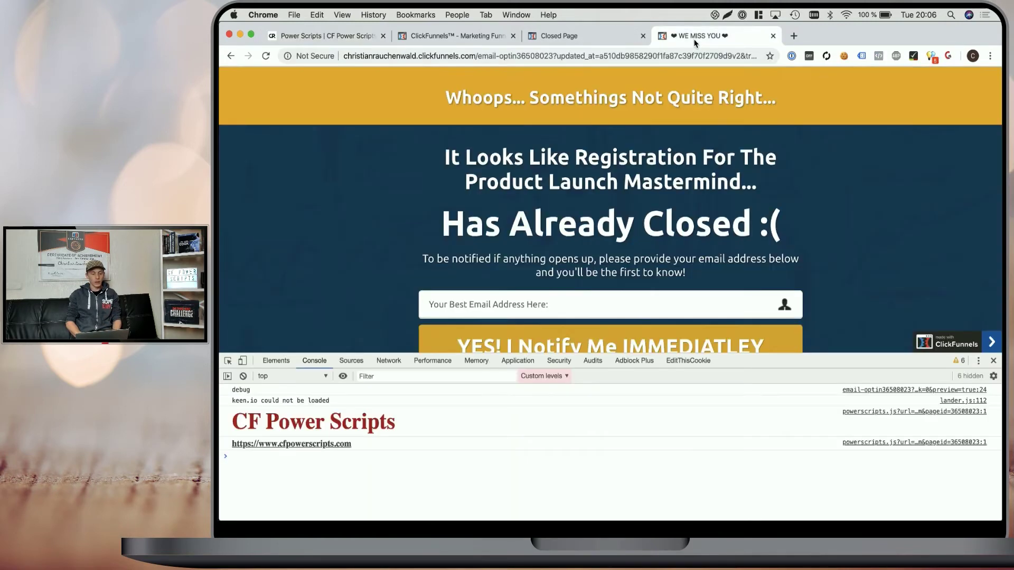
click(265, 56)
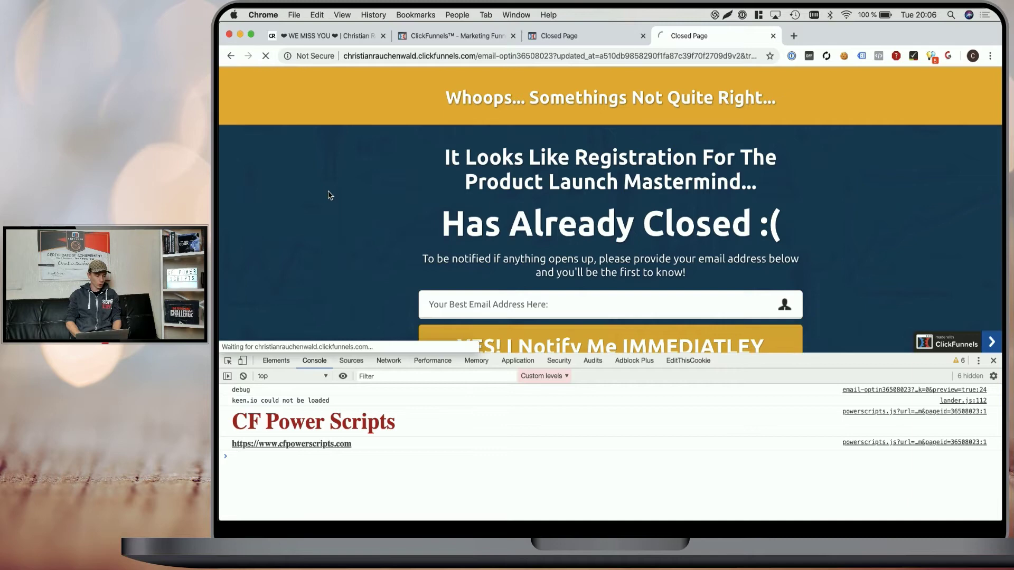
drag(233, 456, 267, 457)
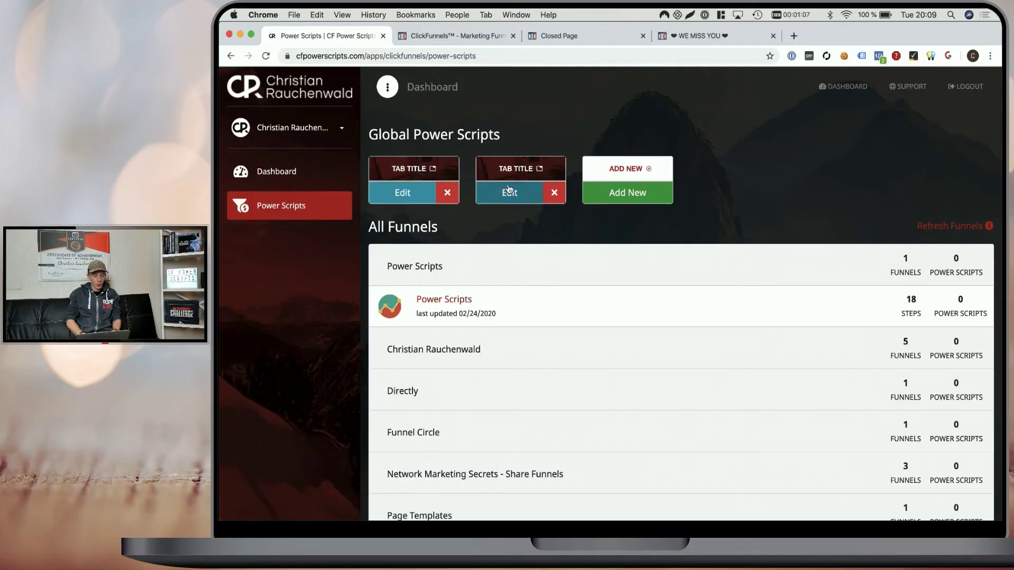
Replace the custom script's code with the pasted enable notifications jQuery snippet and save it
click(509, 191)
click(477, 355)
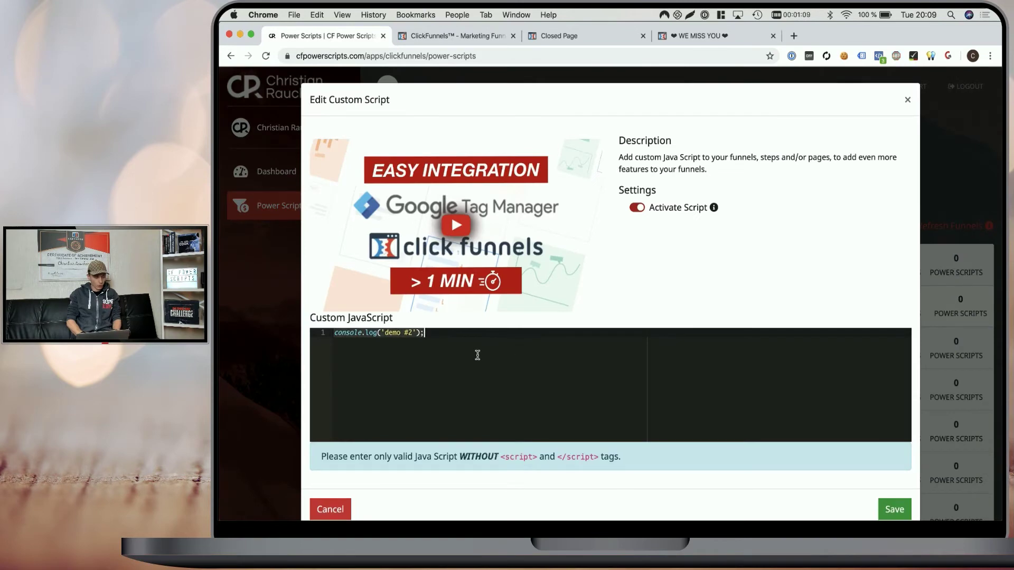
key(super+a)
text(// enable notifications     $('#notifications-wrapper .trigger-alert').each(function (index) {         $.notify({             message: $(this).attr('data-message')         },{             type: $(this).attr('data-type')         });     });)
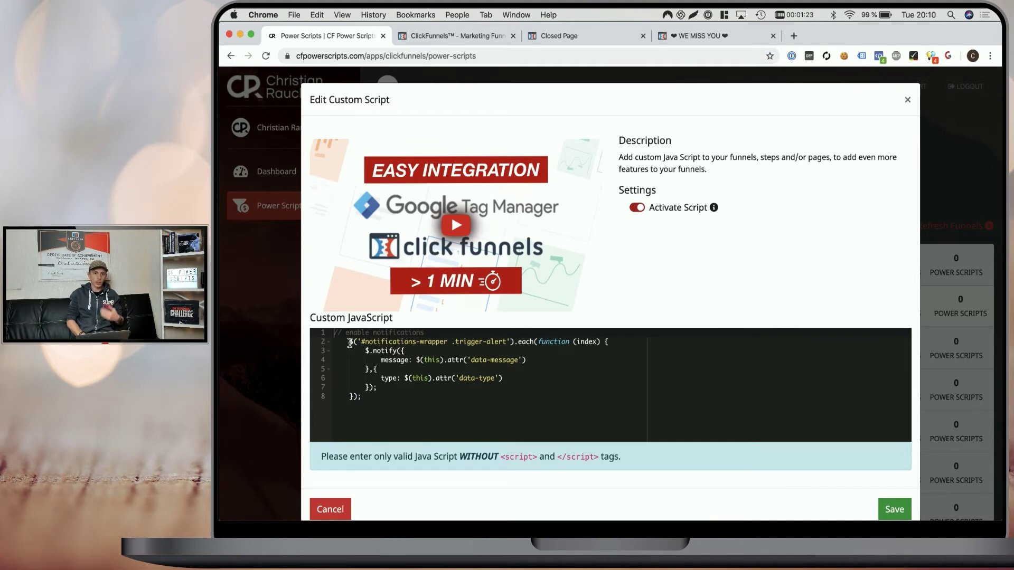
click(892, 510)
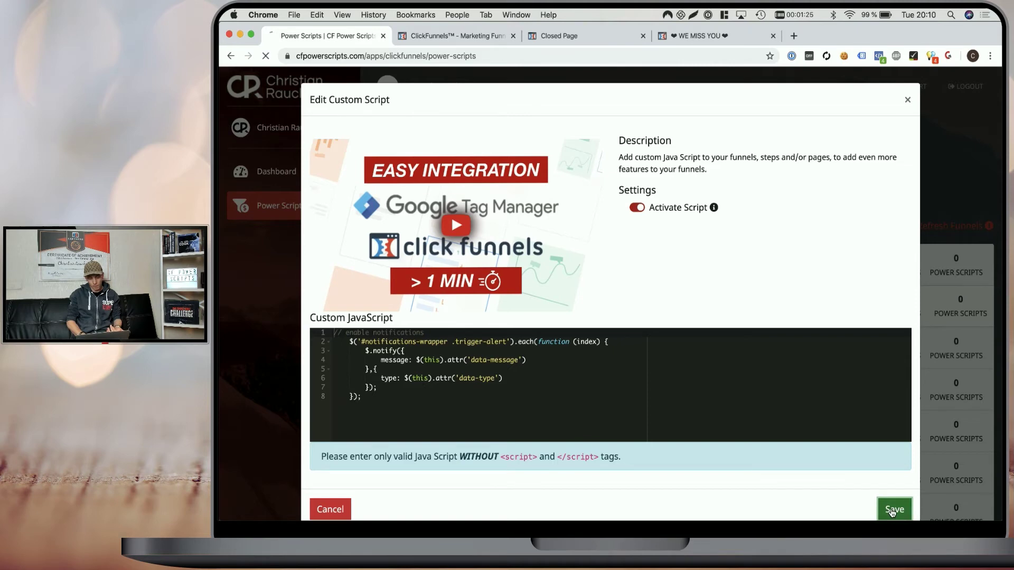
click(562, 35)
Swap the Closed Page's header code for the notifications script, save, and open a preview
mouse_move(405, 84)
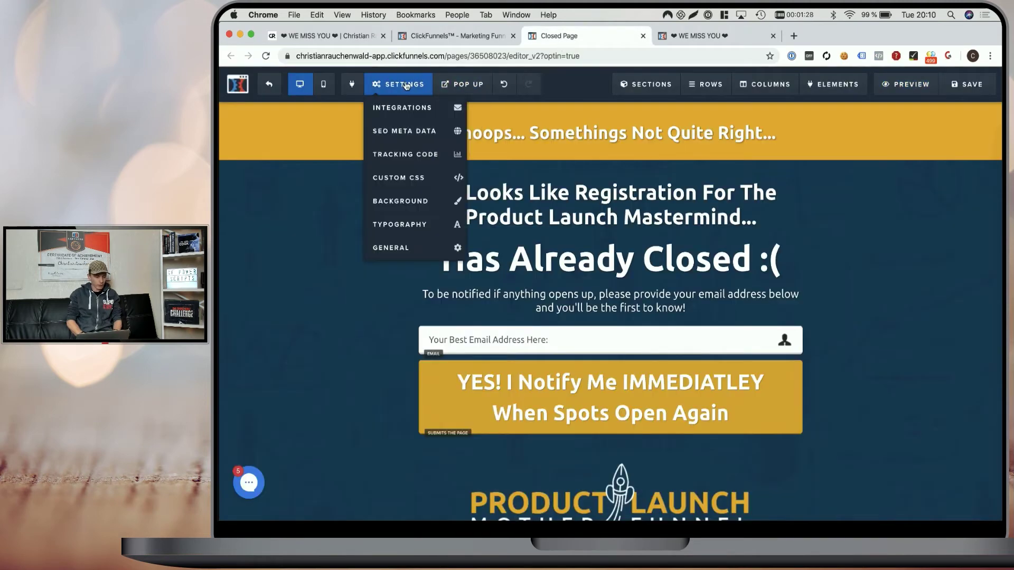
click(412, 154)
key(super+a)
text(<script>   // enable notifications     $('#notifications-wrapper .trigger-alert').each(function (index) {         $.notify({             message: $(this).attr('data-message')         },{             type: $(this).attr('data-type')         });     }); </script>)
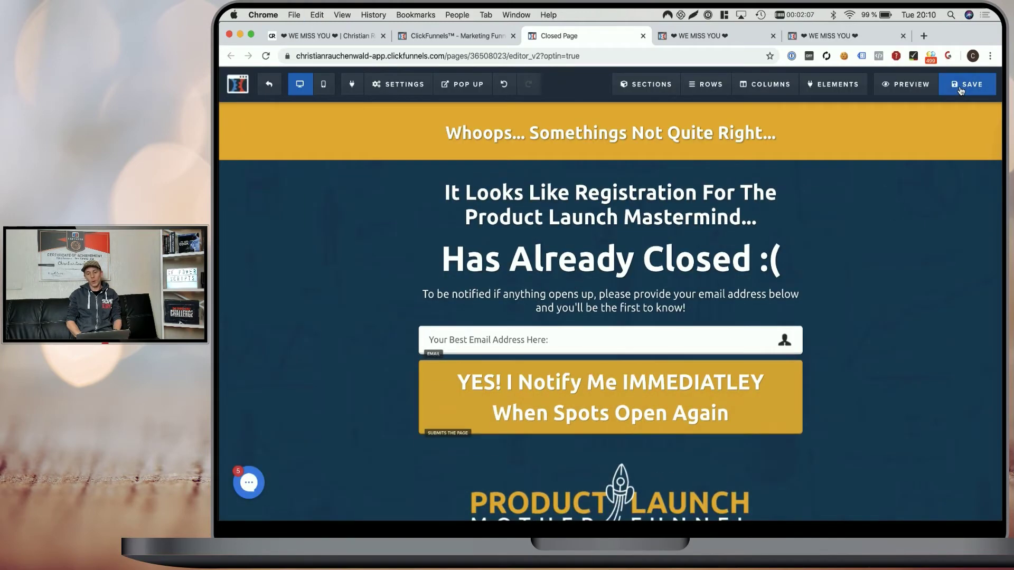
click(961, 87)
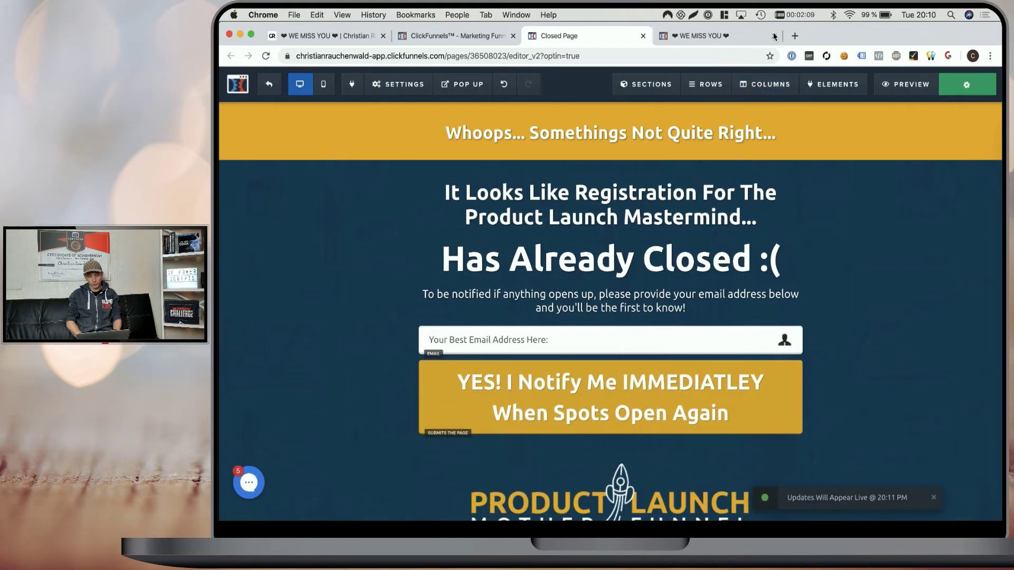
click(905, 84)
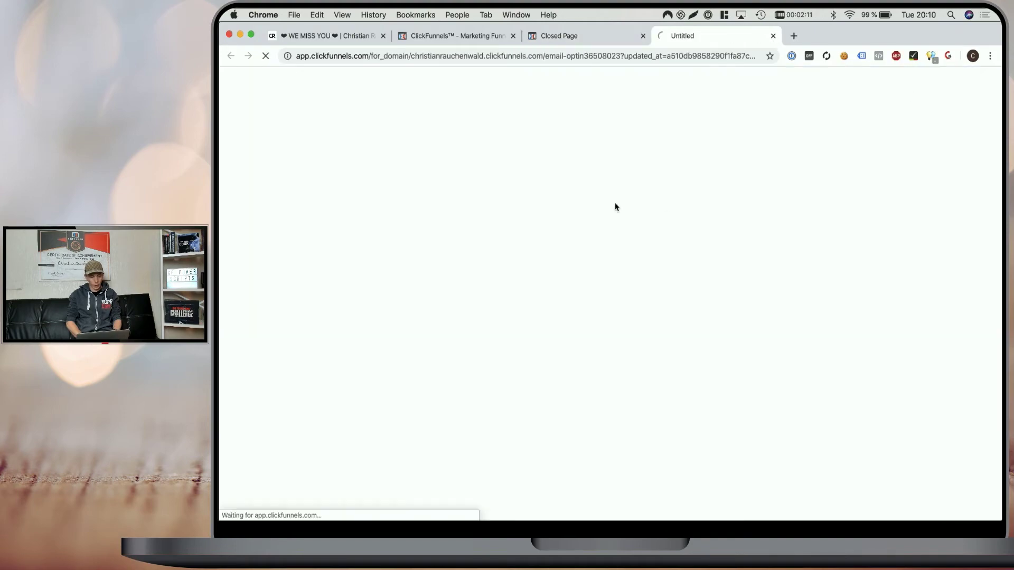
Inspect the preview and search its markup for the '// enable notifications' comment
right_click(346, 176)
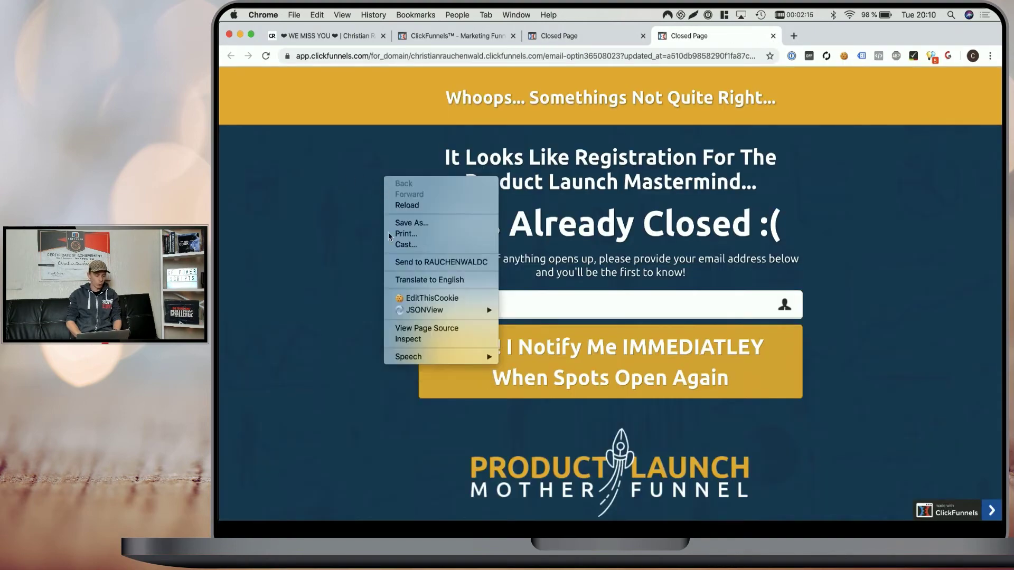
click(400, 339)
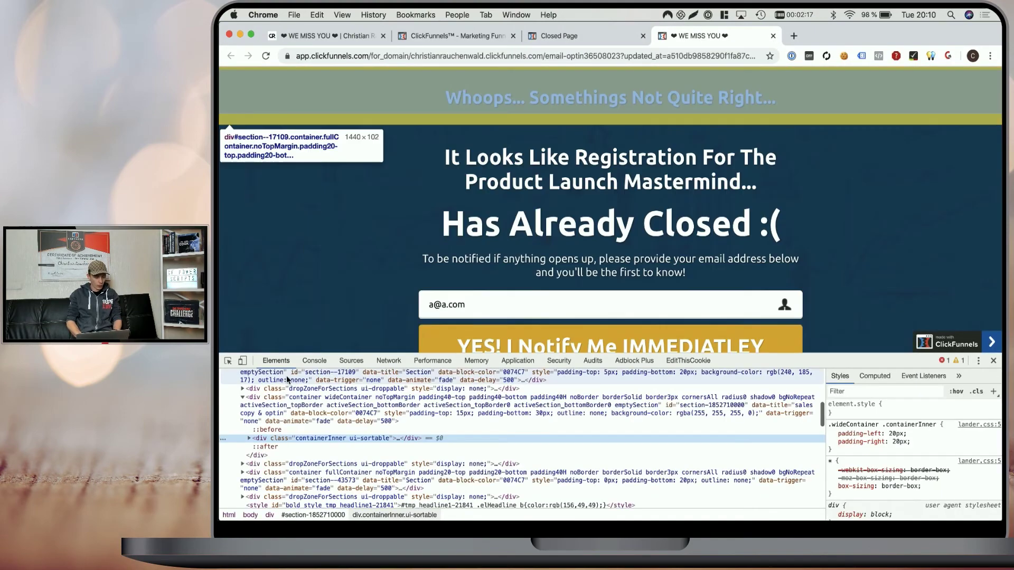
click(376, 431)
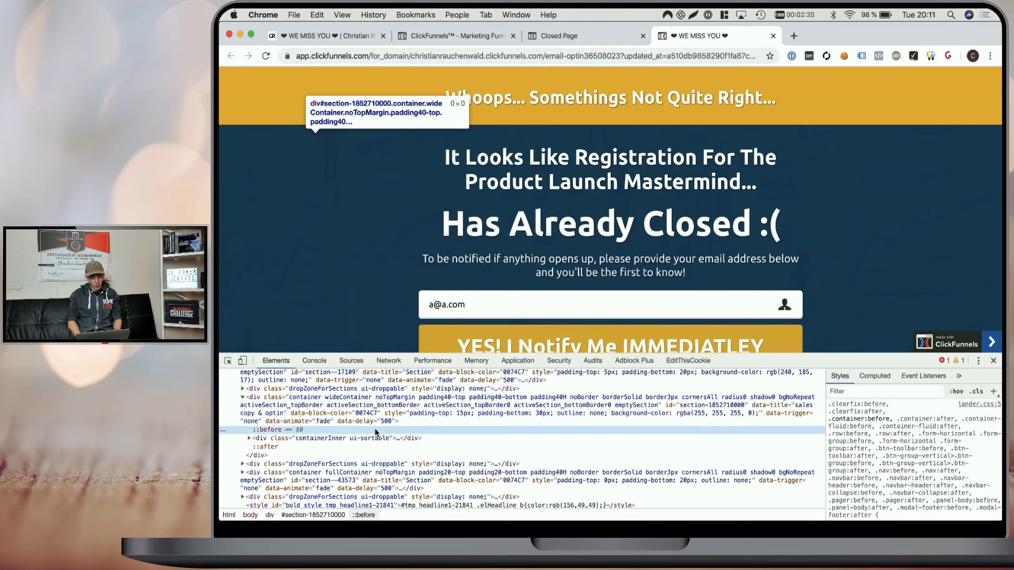
key(super+f)
text(// enable notifications)
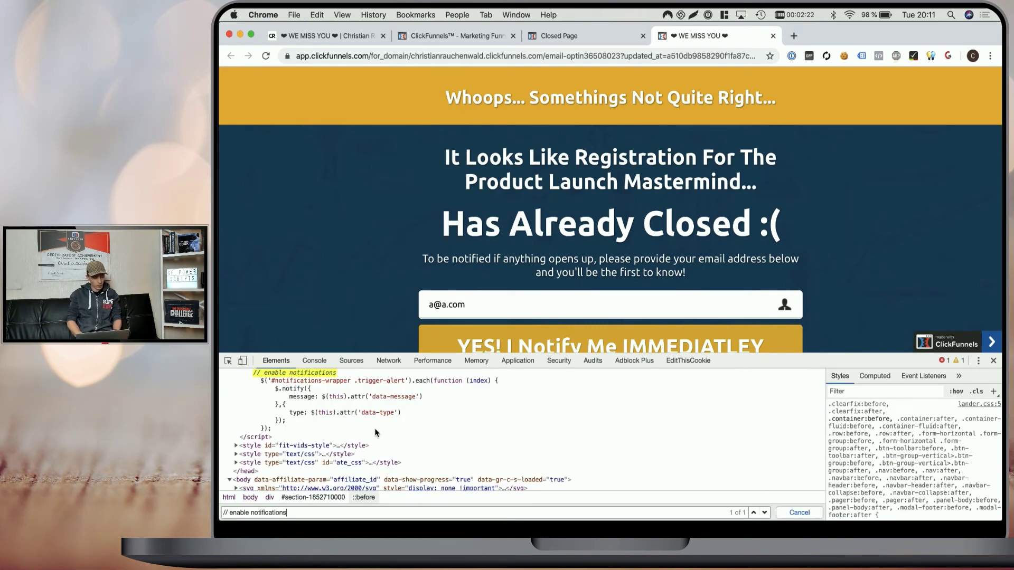
scroll(376, 433, up, 2)
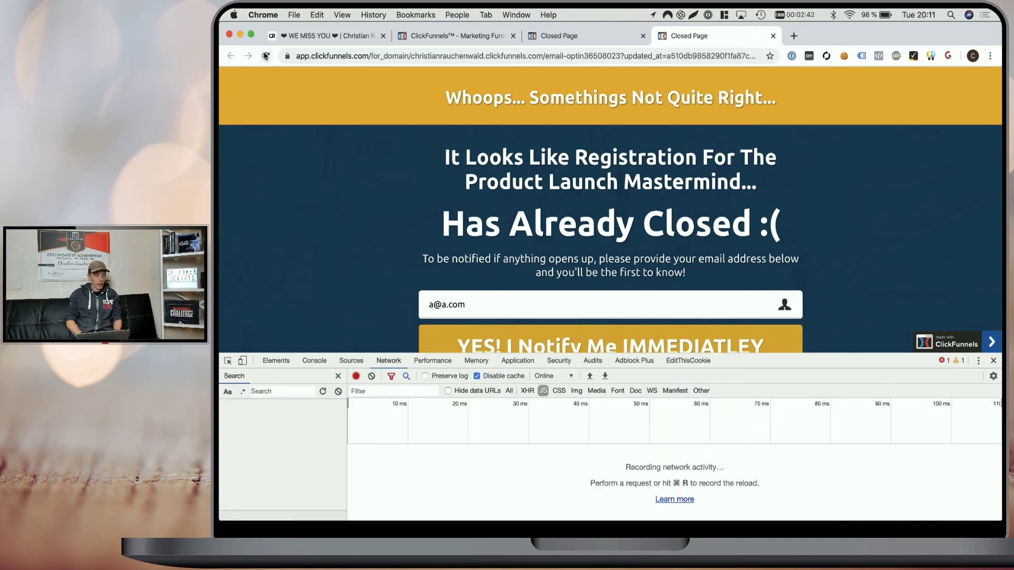
Reload the preview while recording network requests, then enter a test e-mail address on the page
click(266, 55)
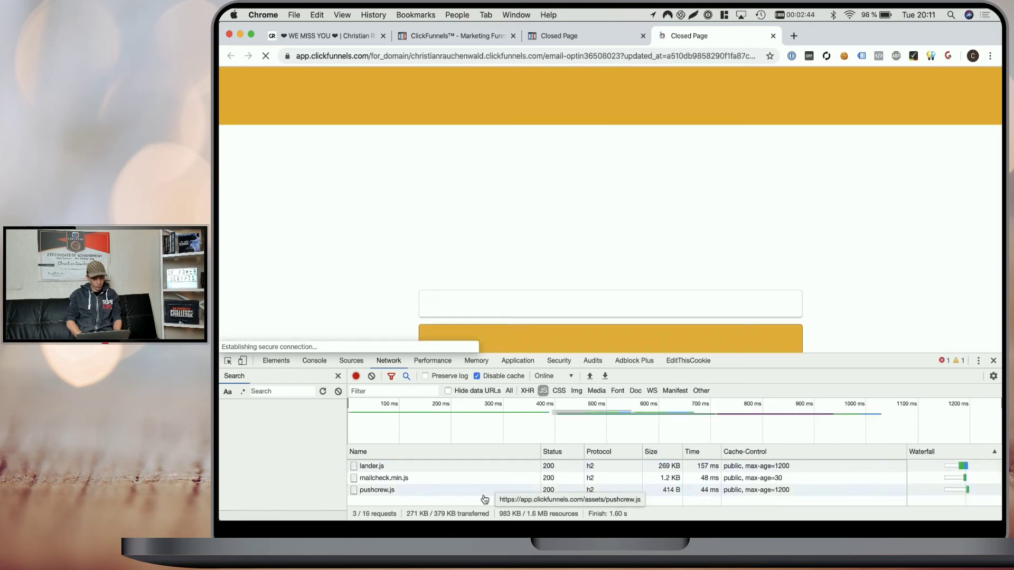
text(a@a.com)
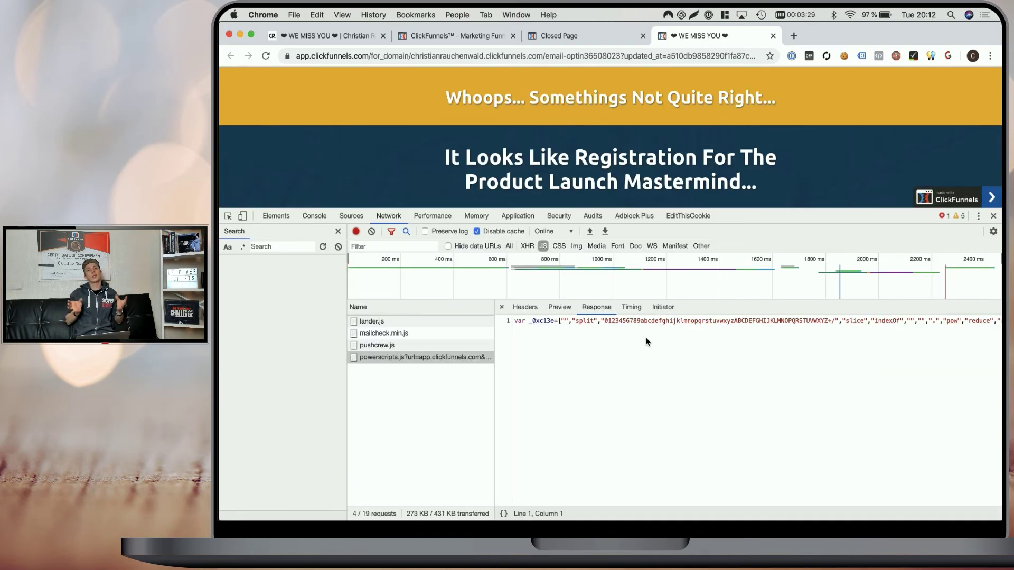